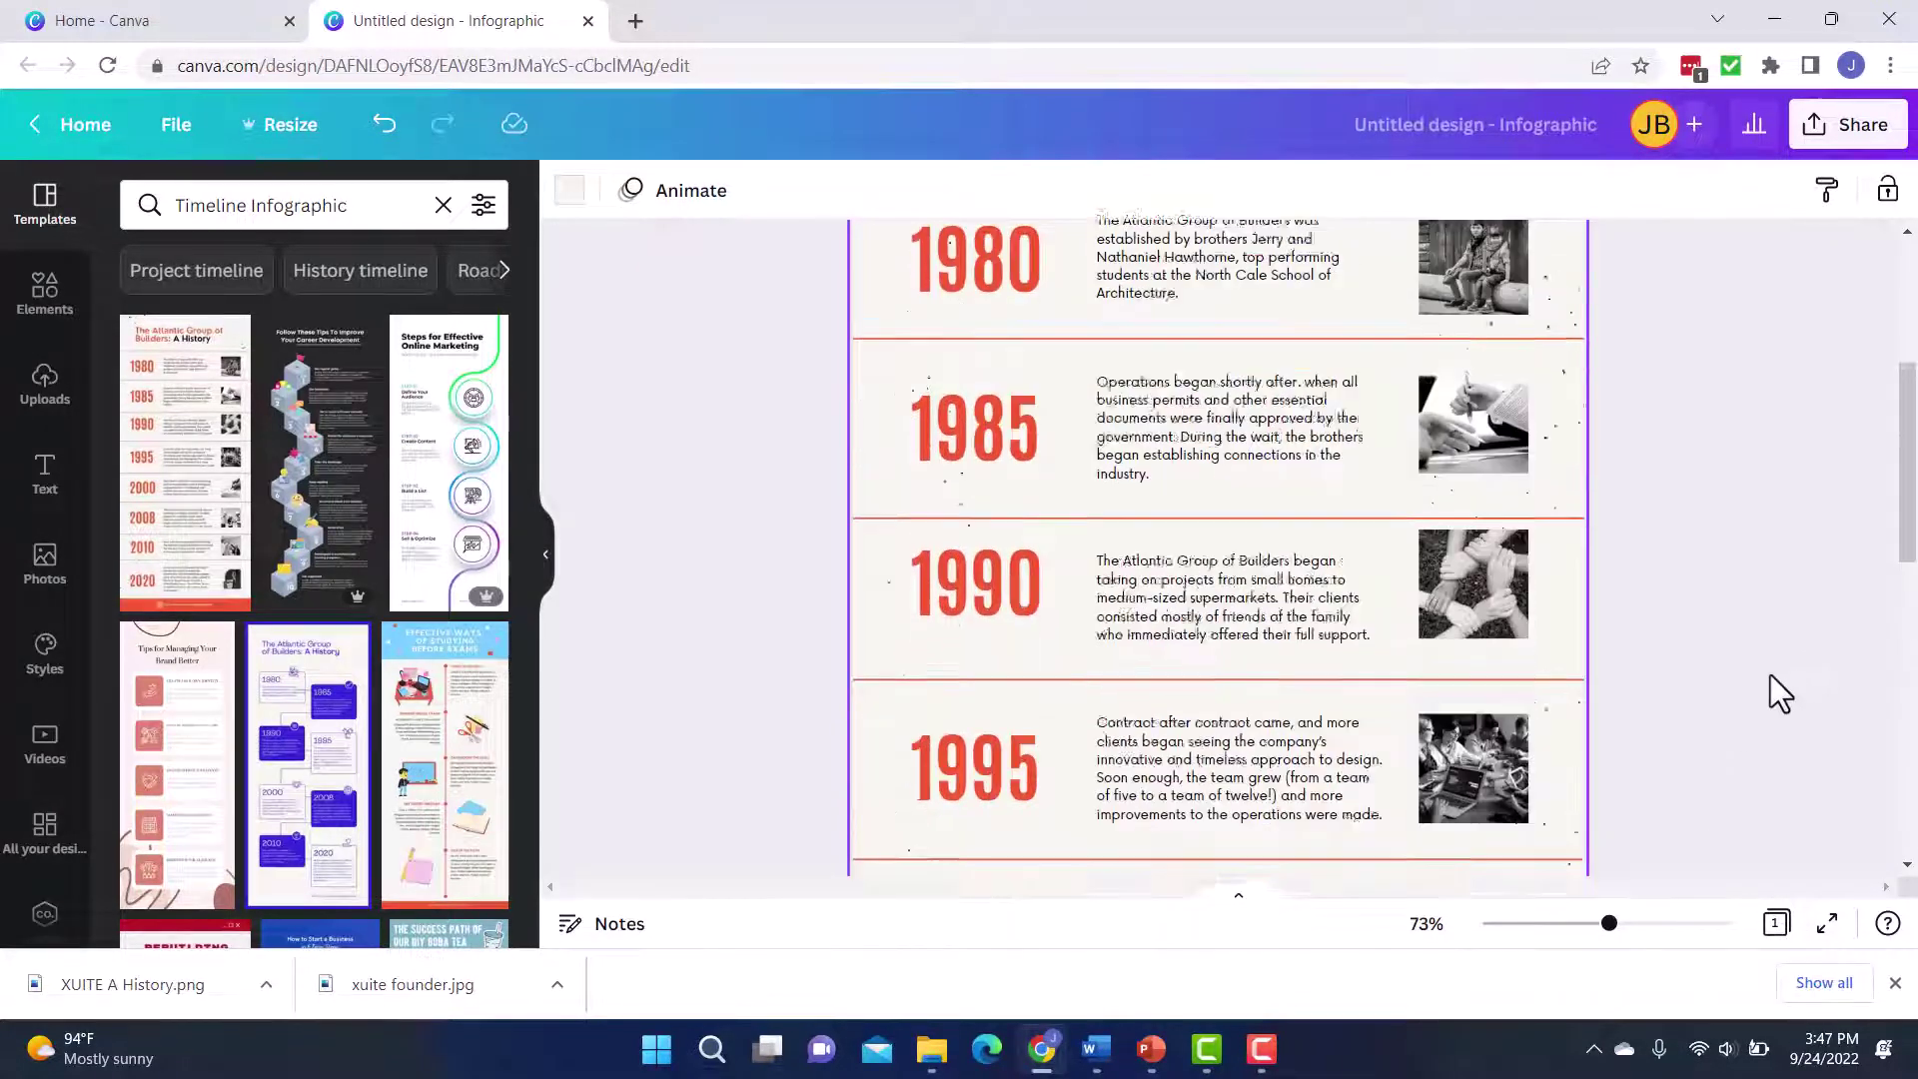
scroll(1770, 640, "up", 4)
Replace 'The Atlantic Group of Builders' in the title with XUITE to read 'XUITE: A History'
left_click(1117, 509)
double_click(1087, 502)
left_click(1134, 512)
left_click_drag(1132, 507, 949, 466)
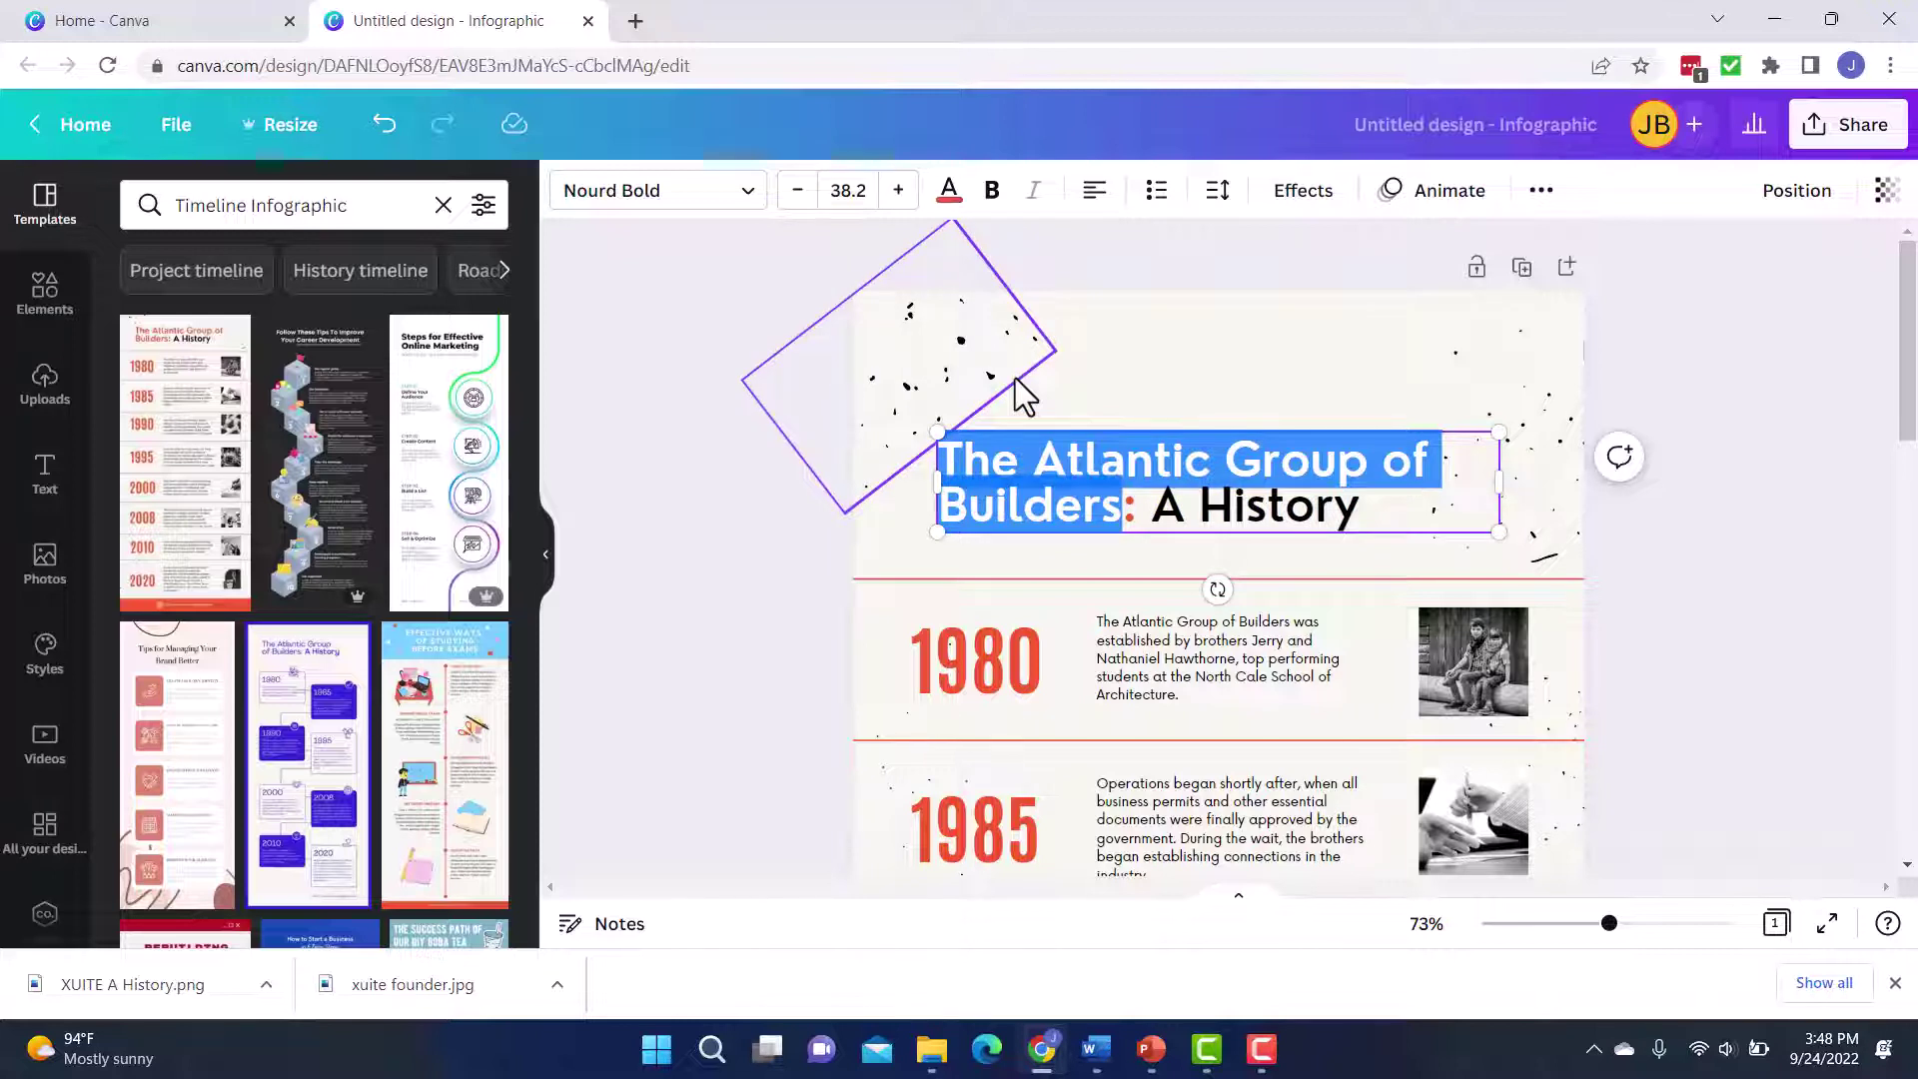
type("XUITE")
left_click(1151, 1050)
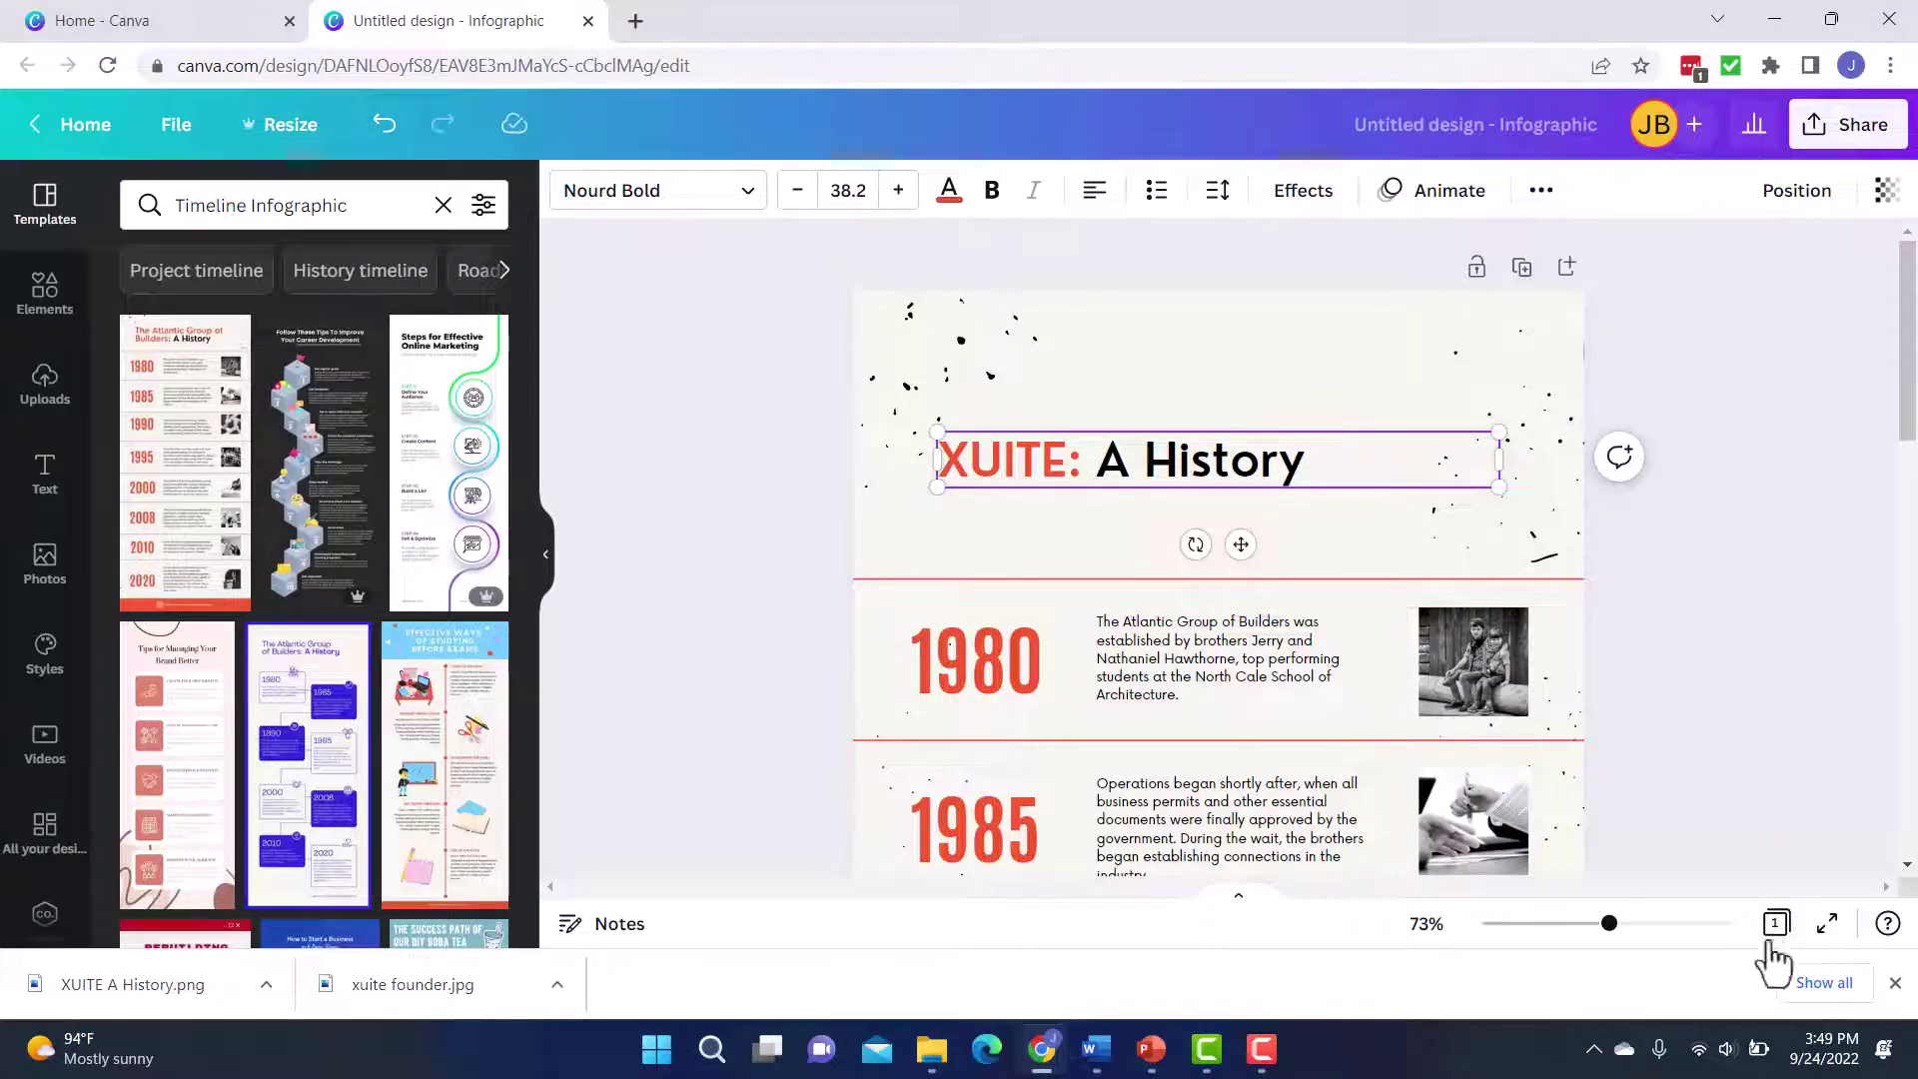
Zoom in and rewrite the 1980 and 1985 descriptions as 'Company was founded' and 'Angel investor'
left_click_drag(1608, 923, 1650, 925)
scroll(1507, 706, "down", 2)
left_click(1119, 655)
double_click(1099, 647)
type("Company")
scroll(1178, 645, "down", 3)
left_click(1092, 634)
left_click(1081, 624)
type("Angel inv")
scroll(1231, 670, "up", 2)
Deselect the Angel investor text box and check the PowerPoint slide before returning to Canva
left_click(1347, 465)
scroll(1049, 501, "up", 3)
left_click(1151, 1049)
mouse_move(1149, 1065)
mouse_move(1044, 1056)
left_click(1042, 1051)
Hide the templates panel so the timeline design has more room
left_click(1470, 682)
scroll(1393, 699, "up", 3)
left_click(546, 557)
Zoom out to 90%, highlight 'XUITE:' in the title and show its text colour choices
left_click_drag(1650, 924, 1622, 924)
scroll(1633, 728, "up", 1)
scroll(763, 659, "down", 3)
scroll(775, 651, "up", 1)
scroll(775, 651, "up", 2)
left_click(779, 499)
left_click_drag(805, 505, 633, 484)
left_click(842, 496)
left_click(499, 195)
scroll(434, 372, "down", 3)
scroll(343, 499, "down", 1)
Try a colour search, then copy the code #AEB0C6 from the PowerPoint notes
left_click(310, 207)
type("bl")
scroll(376, 427, "down", 6)
scroll(412, 689, "up", 6)
left_click(1154, 1057)
left_click_drag(394, 967, 274, 968)
right_click(343, 971)
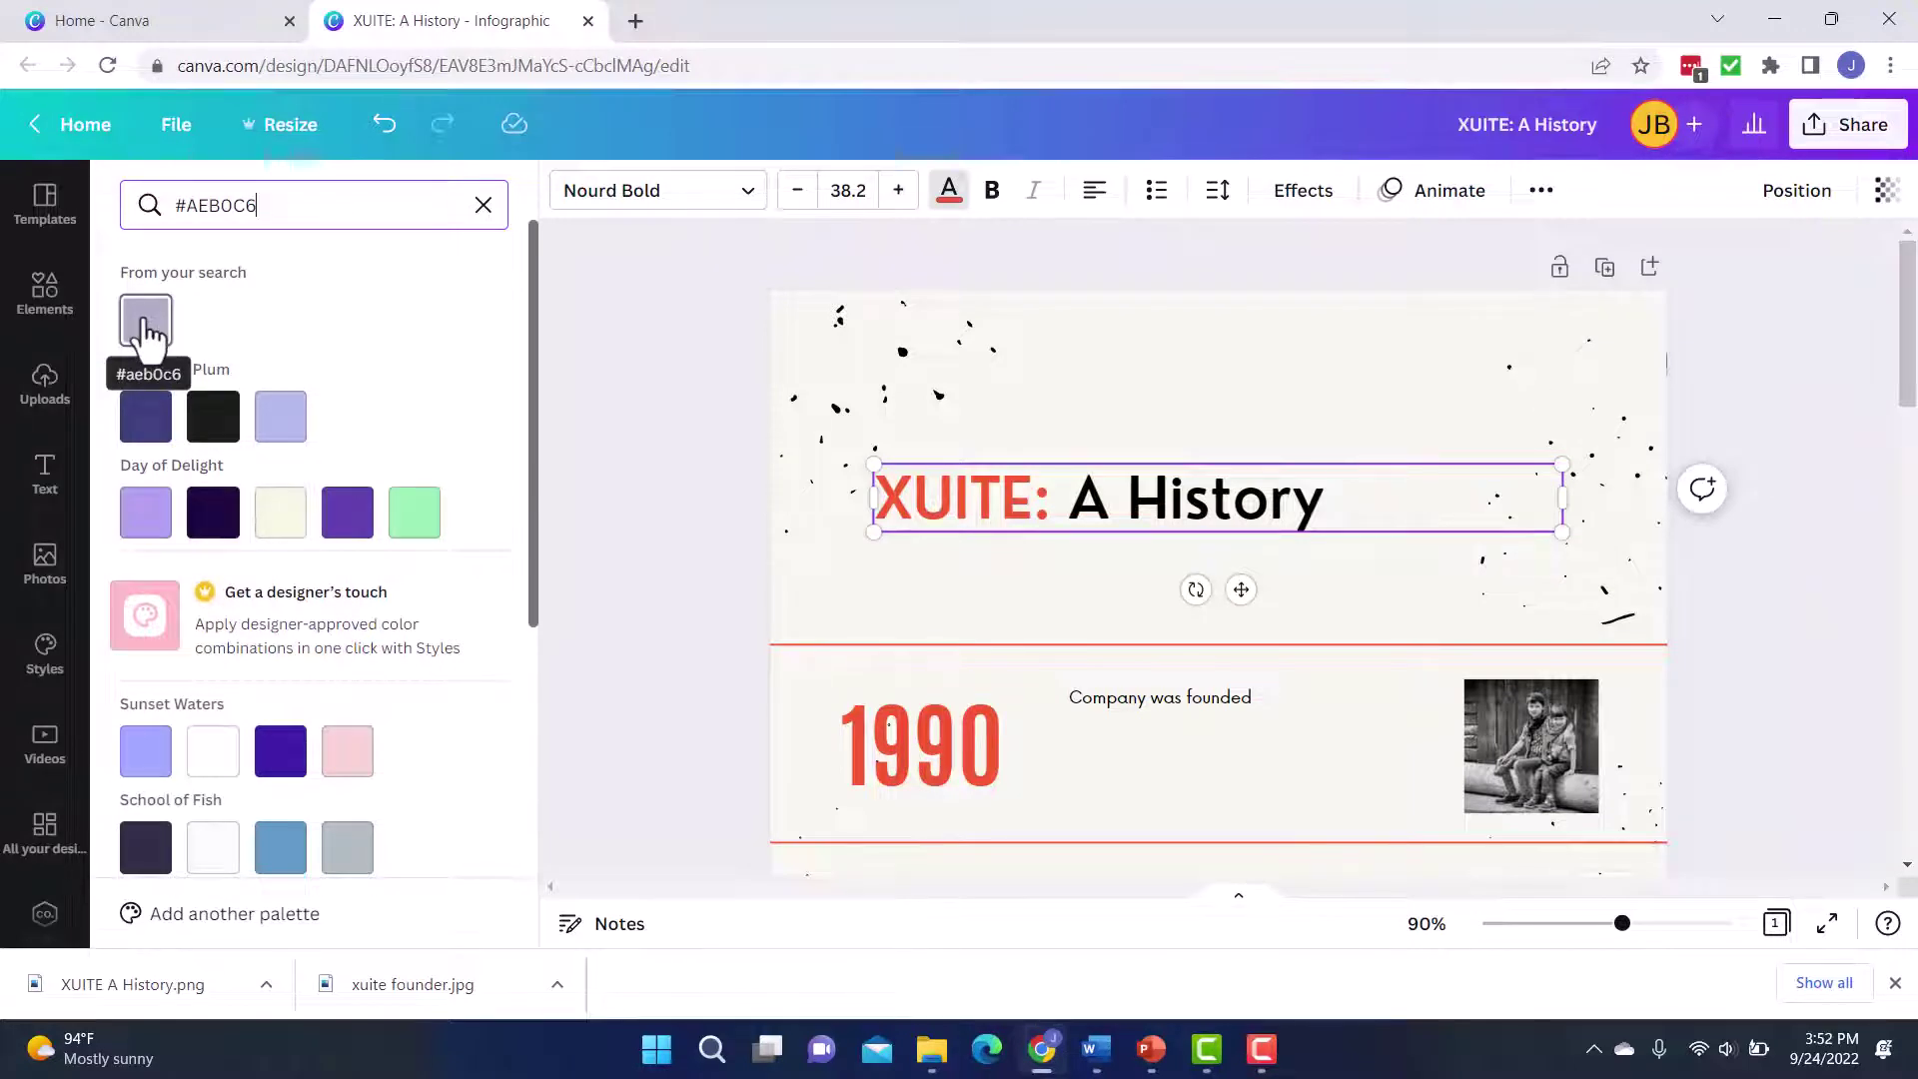
Make XUITE: grey #AEB0C6 and change all matching elements, including the years
left_click(146, 324)
left_click(265, 909)
scroll(1813, 705, "down", 4)
scroll(1820, 705, "down", 5)
Scroll up to bring the 'XUITE: A History' title into view
scroll(949, 594, "up", 9)
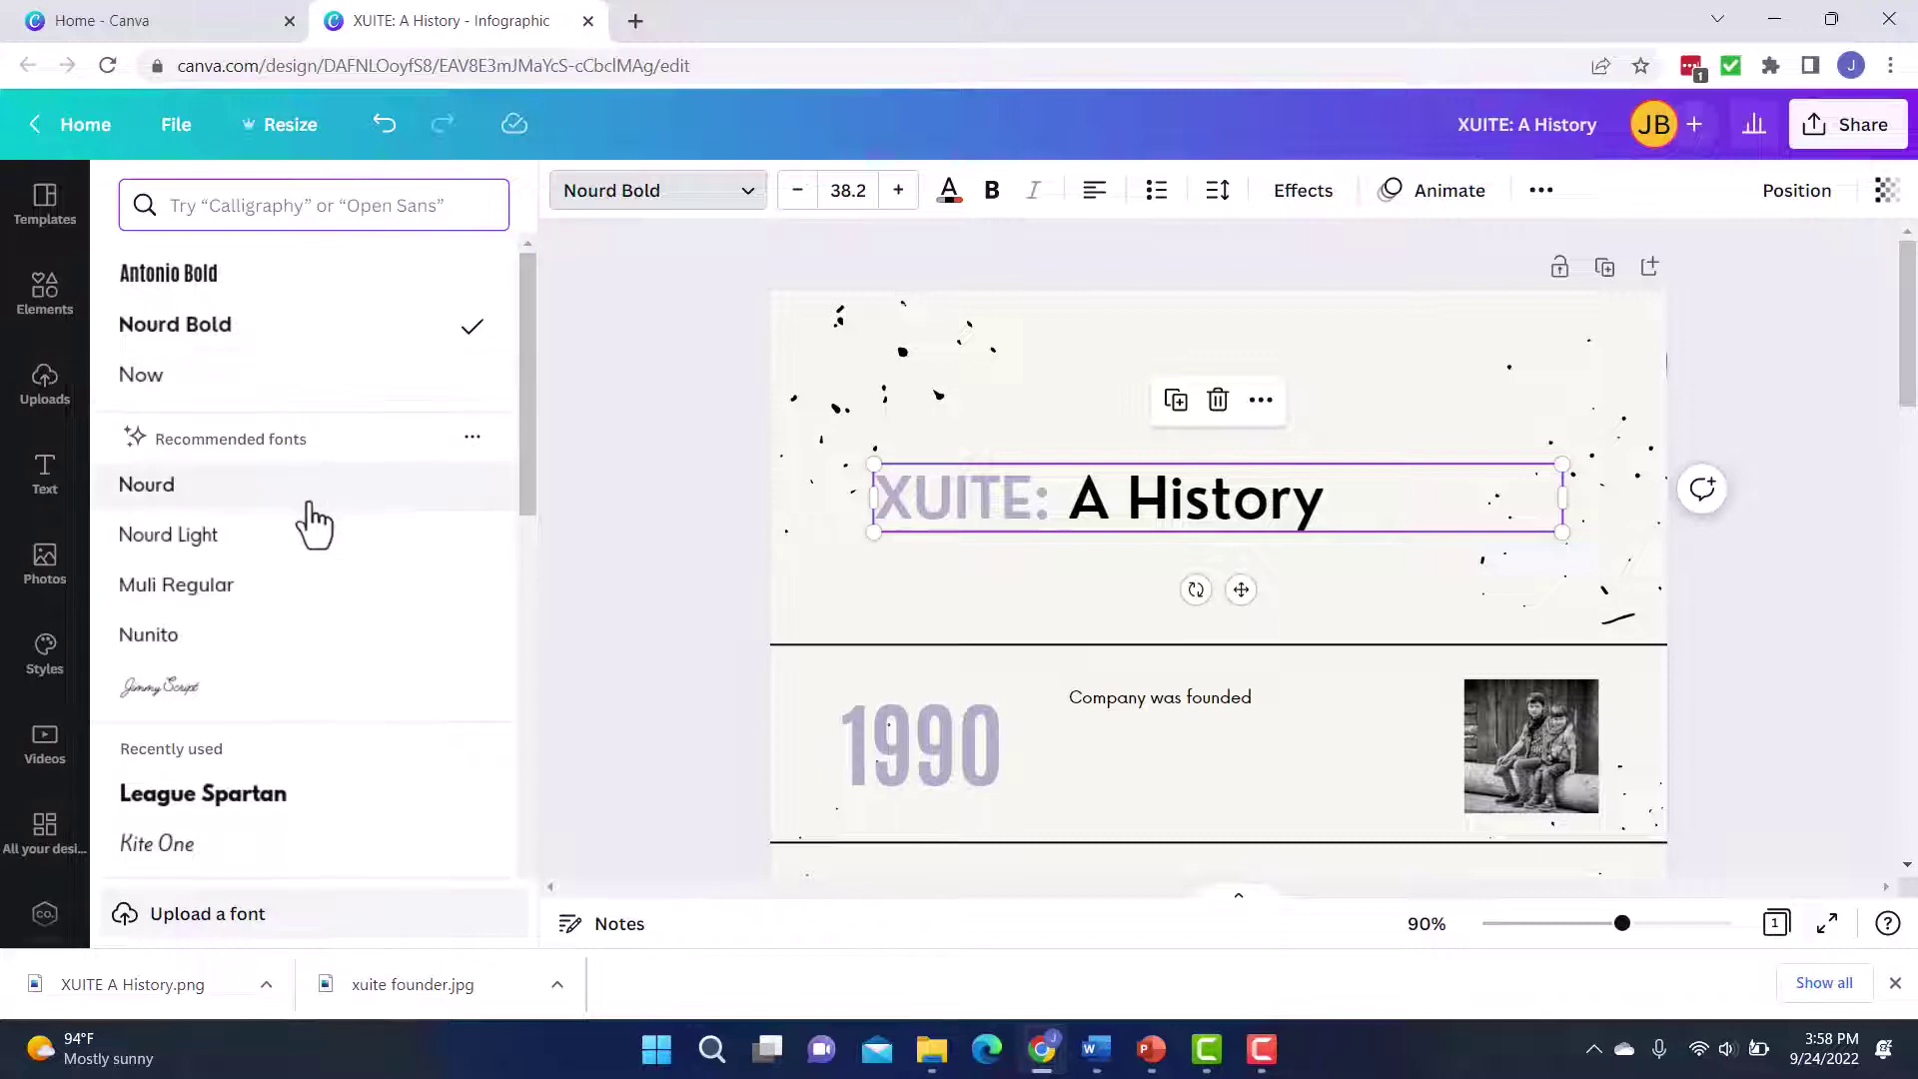
Close the font panel without changes and open the page's Background color options
left_click(676, 451)
left_click(1071, 383)
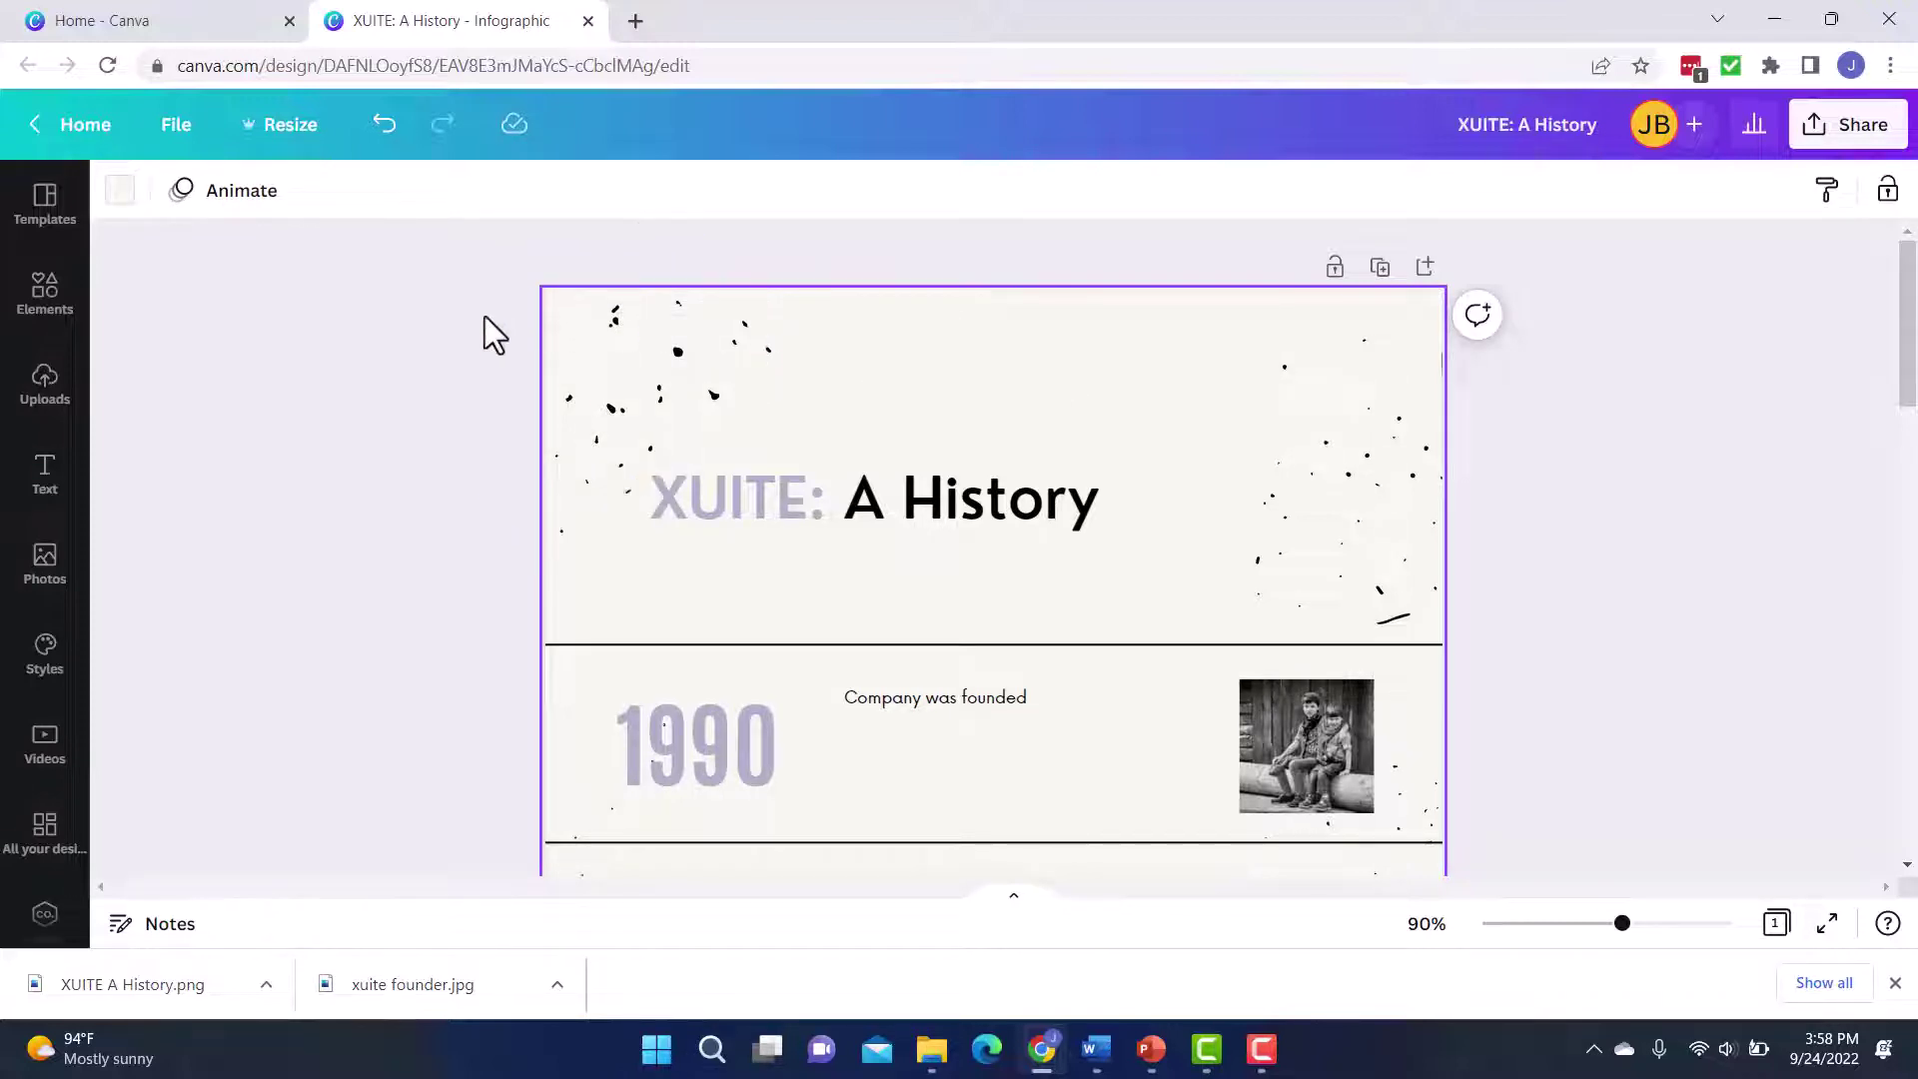
left_click(122, 200)
Dismiss the colour panel, leaving the cream background, and briefly select the speckle graphic
scroll(334, 551, "down", 4)
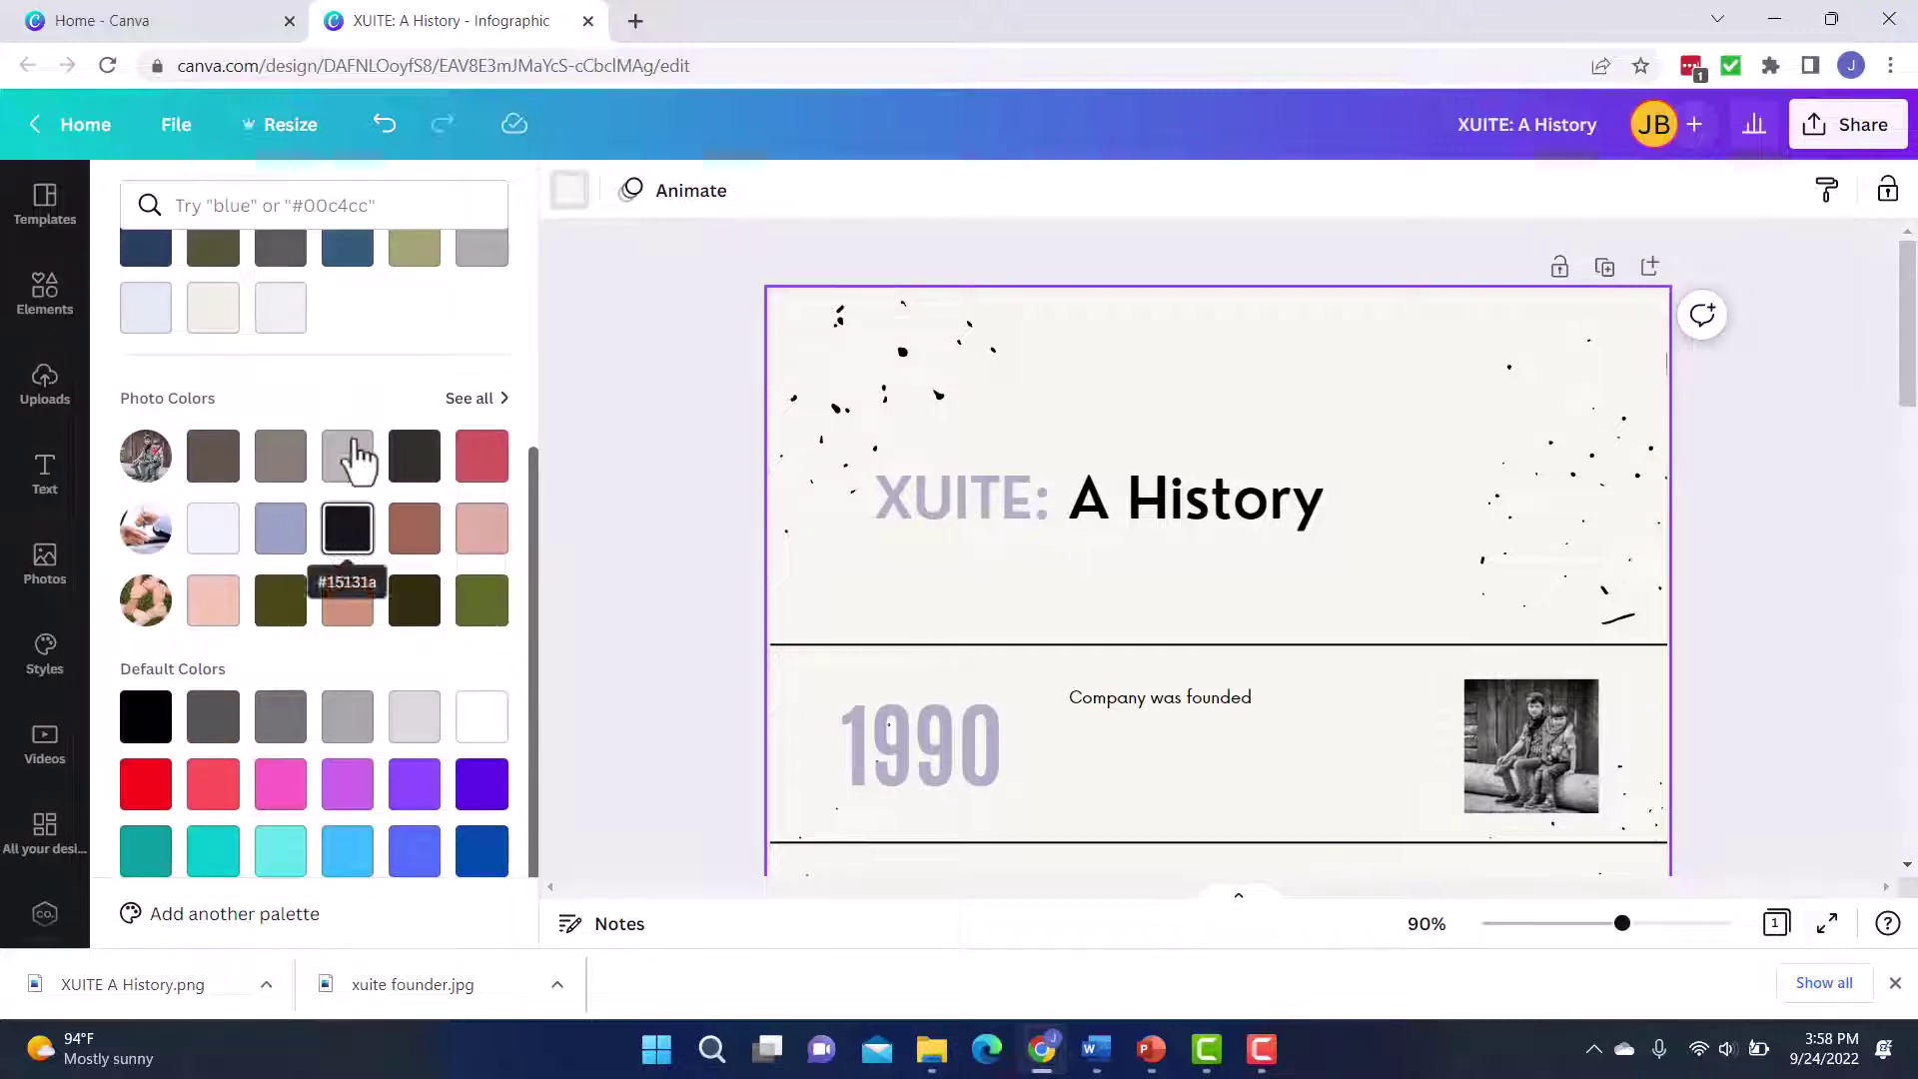
left_click(1873, 565)
left_click(681, 373)
left_click(1678, 577)
scroll(1685, 582, "down", 1)
scroll(1658, 545, "down", 1)
Select the 1990 row's photo and open its right-click menu
left_click(1291, 471)
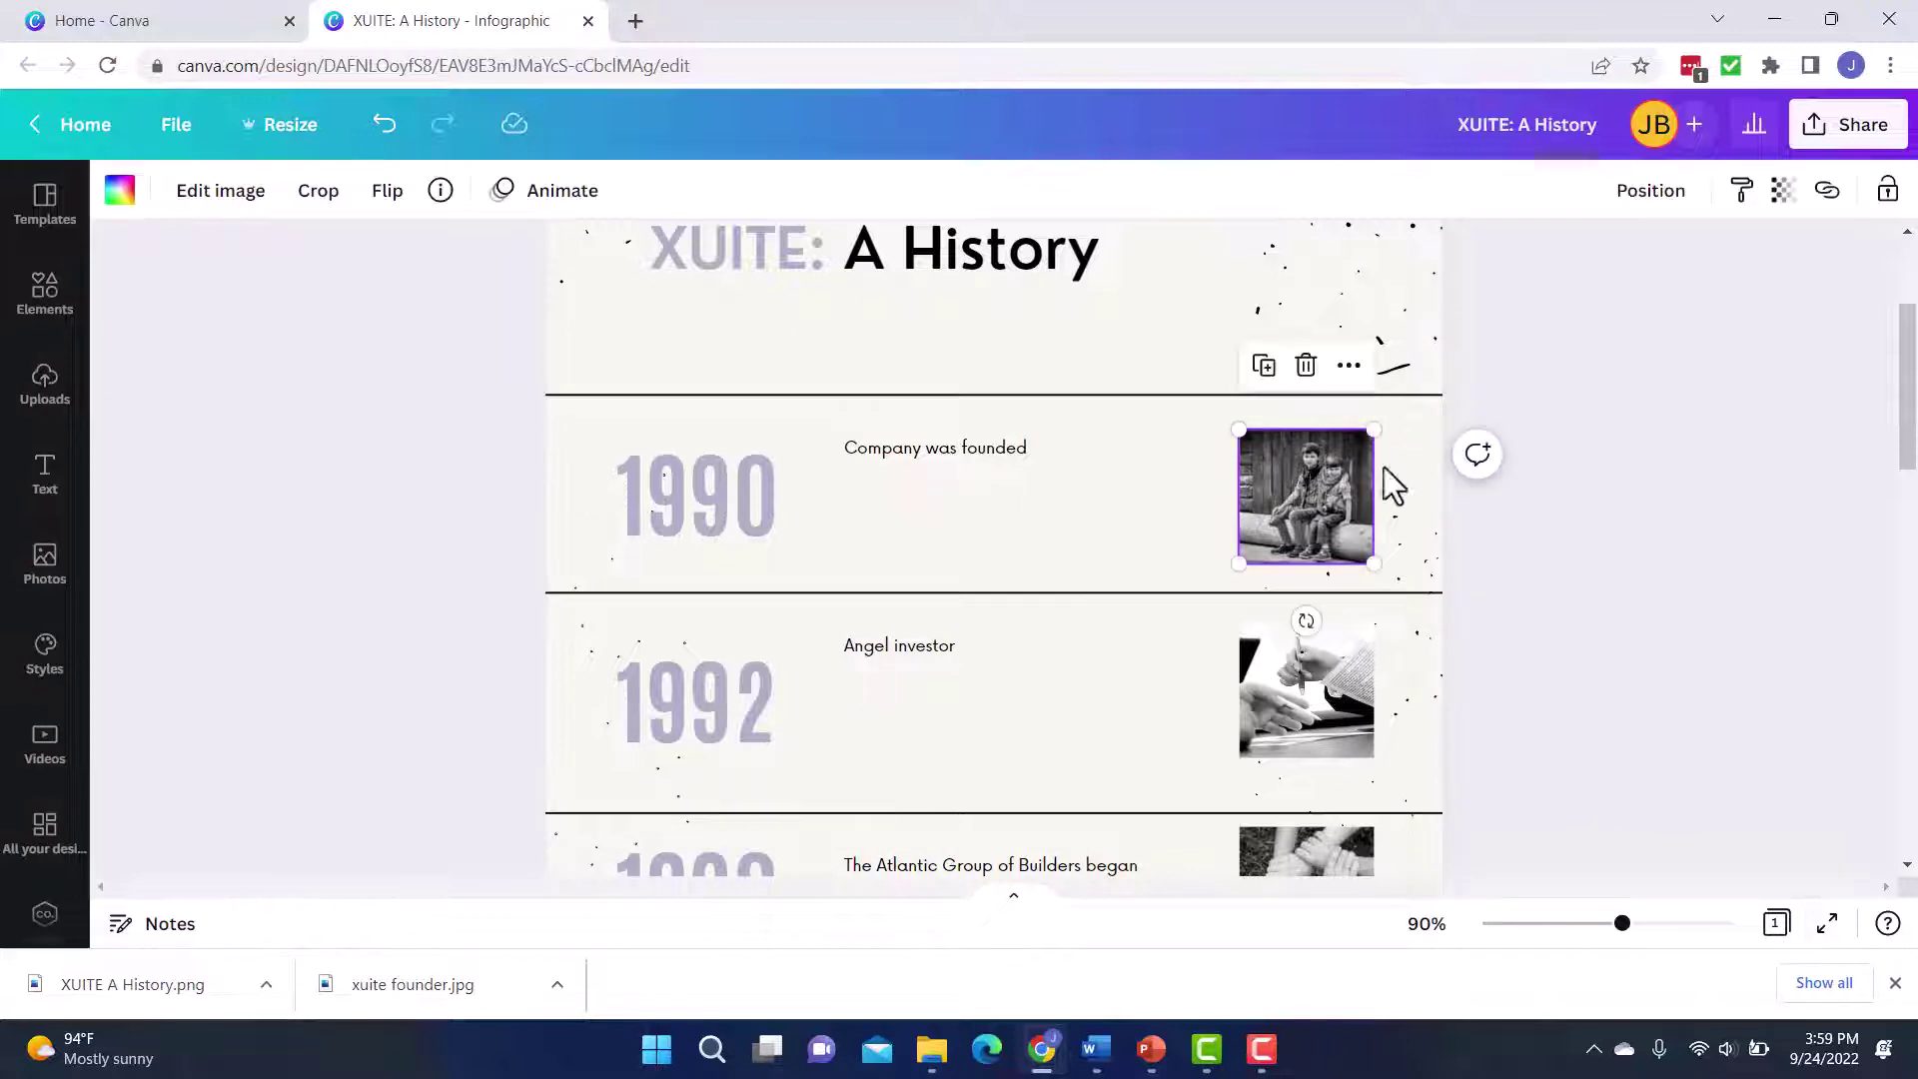
right_click(1285, 470)
Detach the photo from the 1990 frame, leaving an empty placeholder
left_click(1418, 857)
From Uploads, add the photo of the smiling man in a tie to the design
left_click(45, 574)
left_click(46, 402)
left_click(295, 268)
left_click(873, 559)
left_click(210, 497)
Drag the man's photo into the 1990 'Company was founded' row's frame
left_click_drag(1352, 634, 1374, 460)
scroll(1578, 571, "up", 3)
scroll(1401, 561, "up", 3)
left_click_drag(1340, 656, 1497, 475)
scroll(1240, 624, "down", 3)
Delete the oversized black-and-white children photo lying over the 1990 and 1992 rows
left_click(1151, 737)
scroll(1191, 752, "down", 3)
left_click(1218, 329)
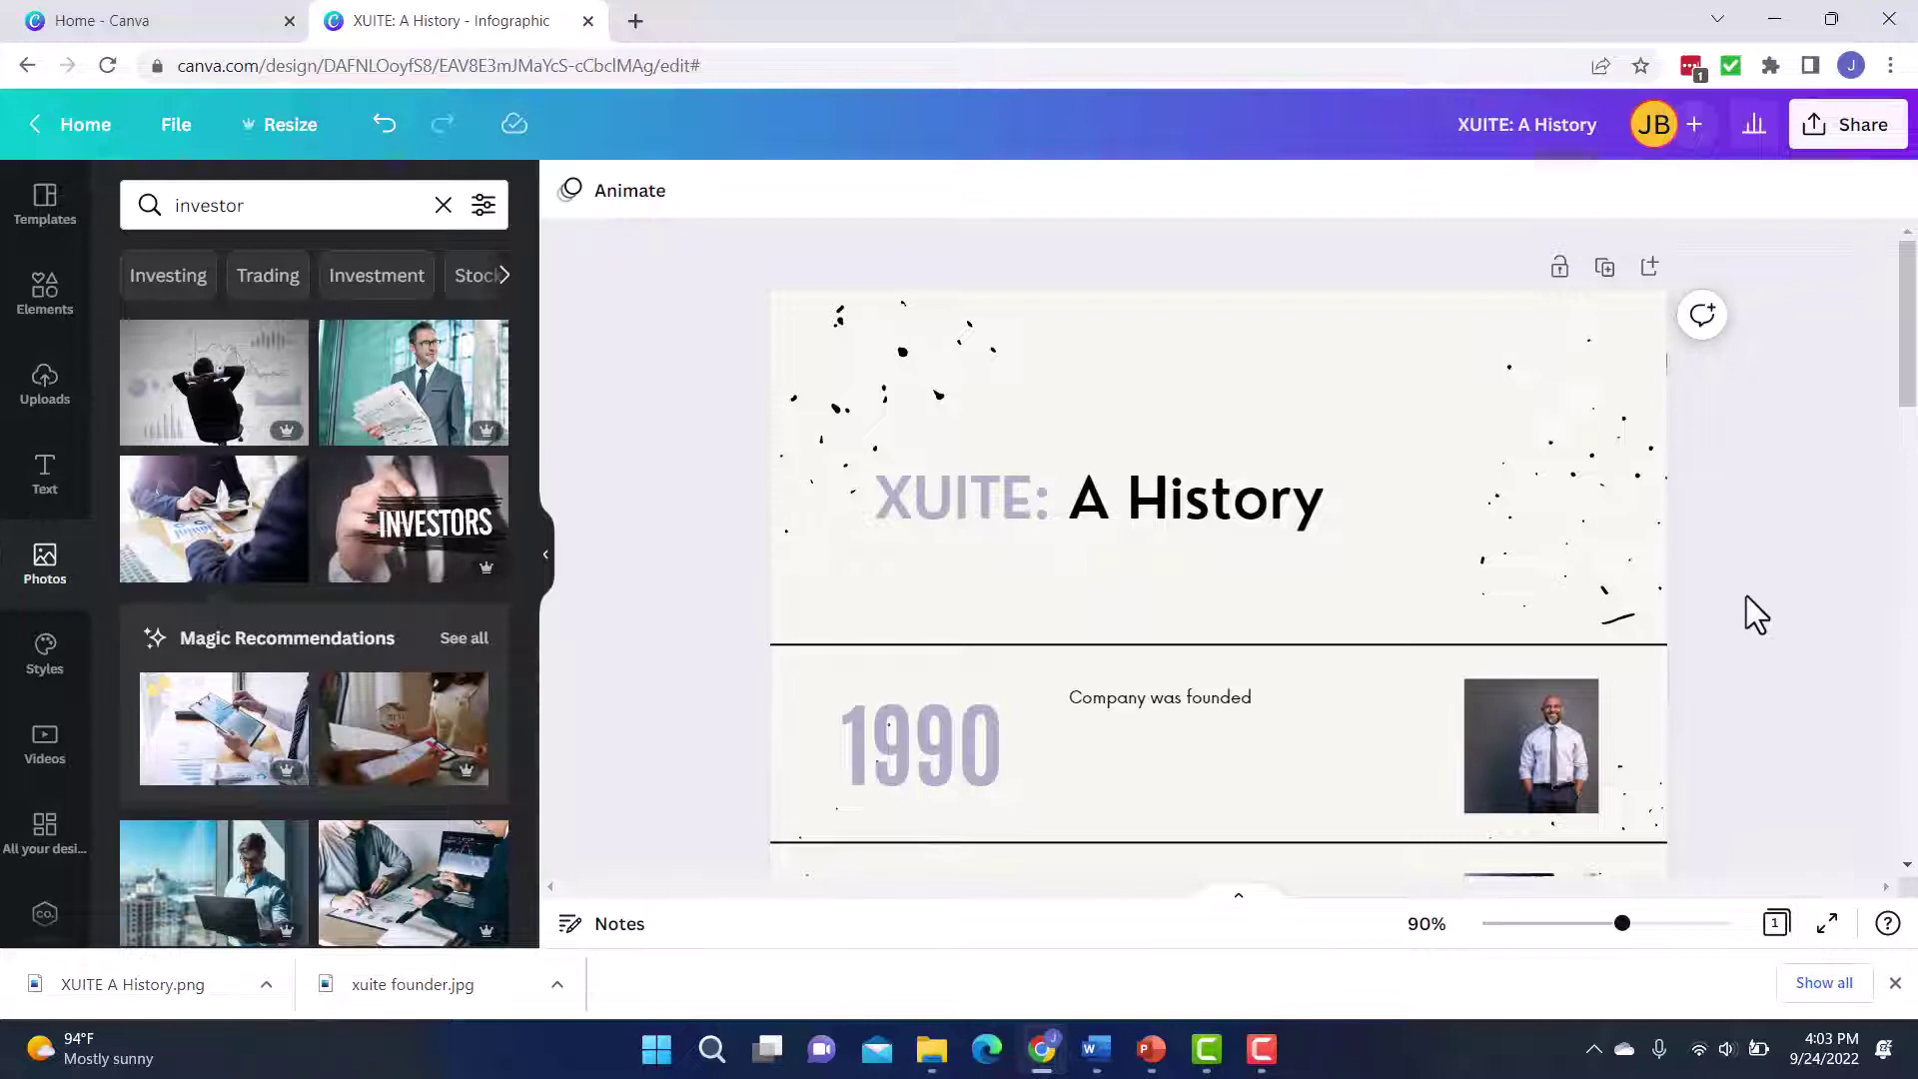
scroll(1746, 595, "down", 1)
scroll(1686, 596, "down", 1)
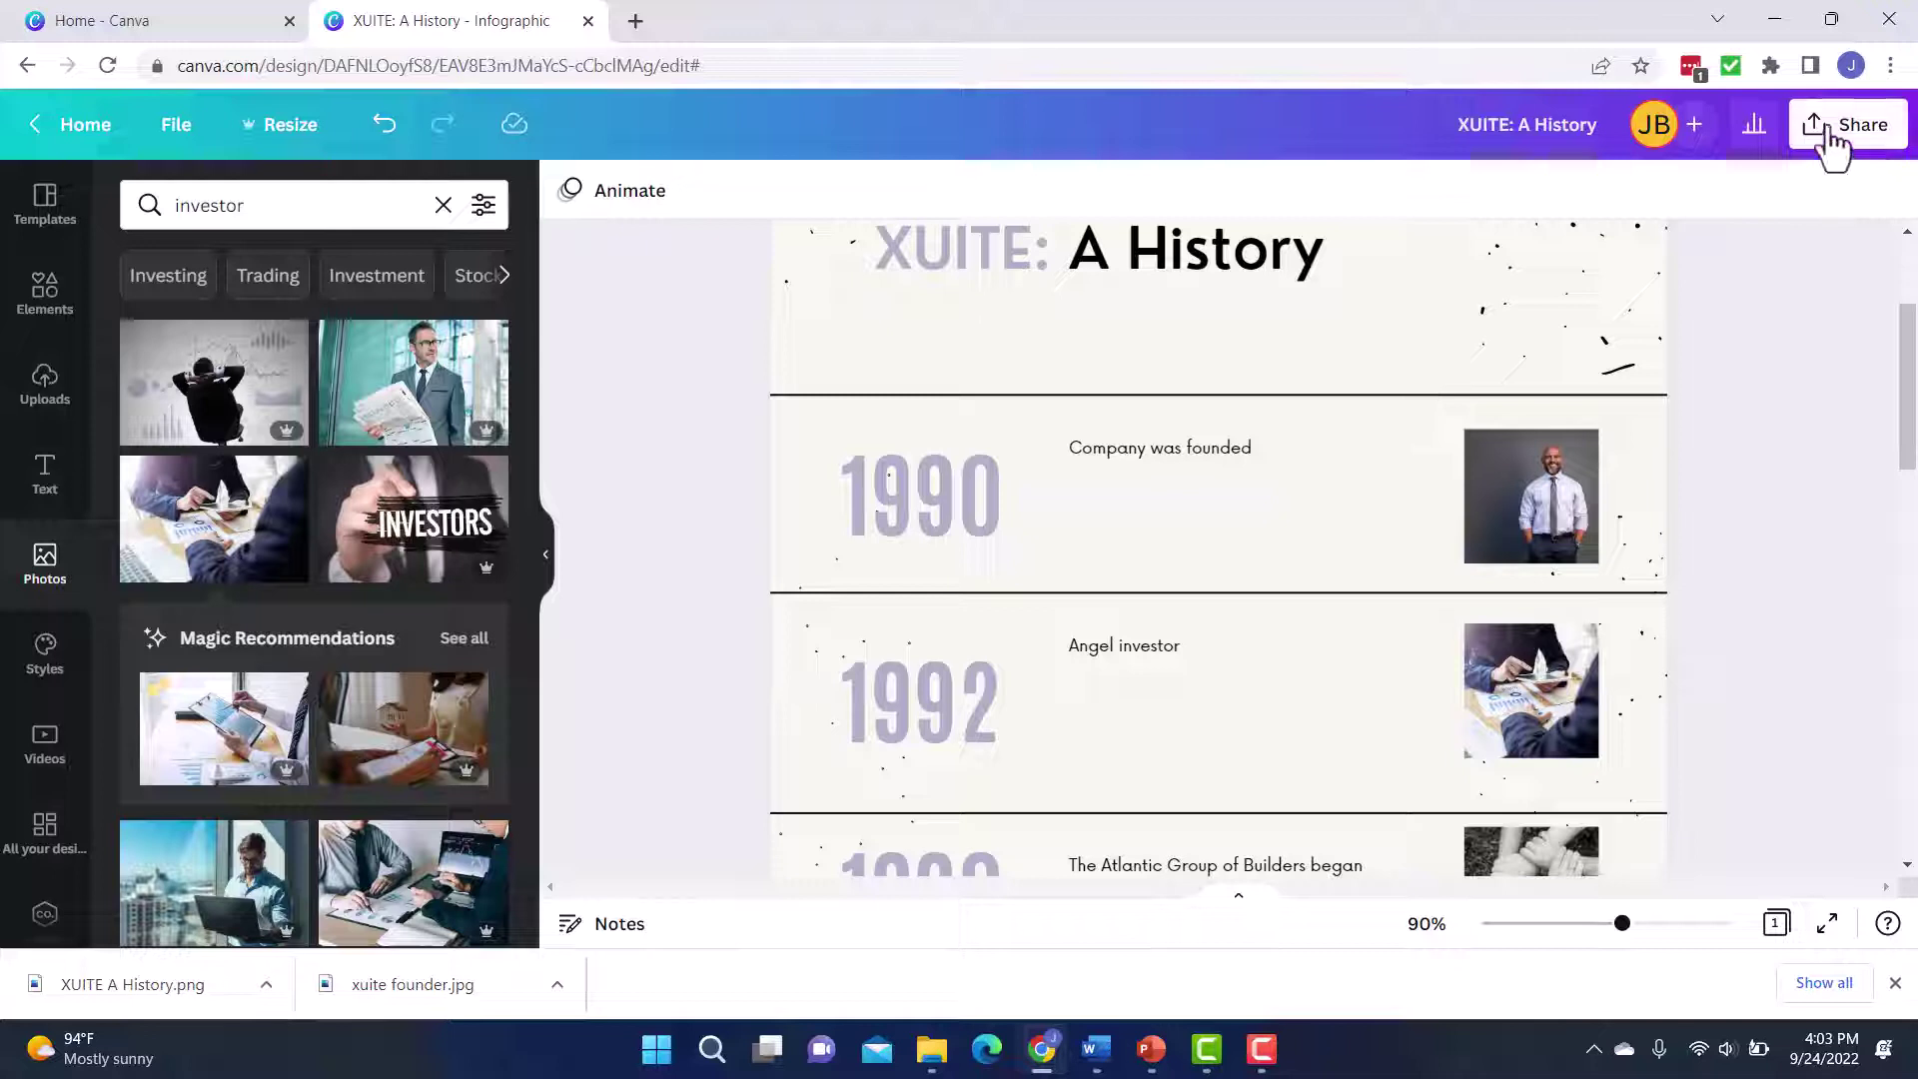
Download the 'XUITE: A History' design with PNG as the file type
left_click(1829, 130)
left_click(1508, 734)
left_click(1735, 303)
left_click(1490, 228)
left_click(1639, 644)
On PowerPoint slide 4 'Our Company's Story', delete the old timeline lines and year boxes
left_click(1895, 981)
left_click(1157, 1065)
left_click(57, 721)
left_click_drag(966, 293, 1900, 947)
key("Delete")
Insert the XUITE A History picture from this computer onto the slide
left_click(174, 82)
left_click(192, 172)
left_click(224, 252)
left_click(315, 240)
left_click(757, 563)
left_click(1890, 250)
right_click(195, 713)
mouse_move(358, 519)
left_click(1598, 471)
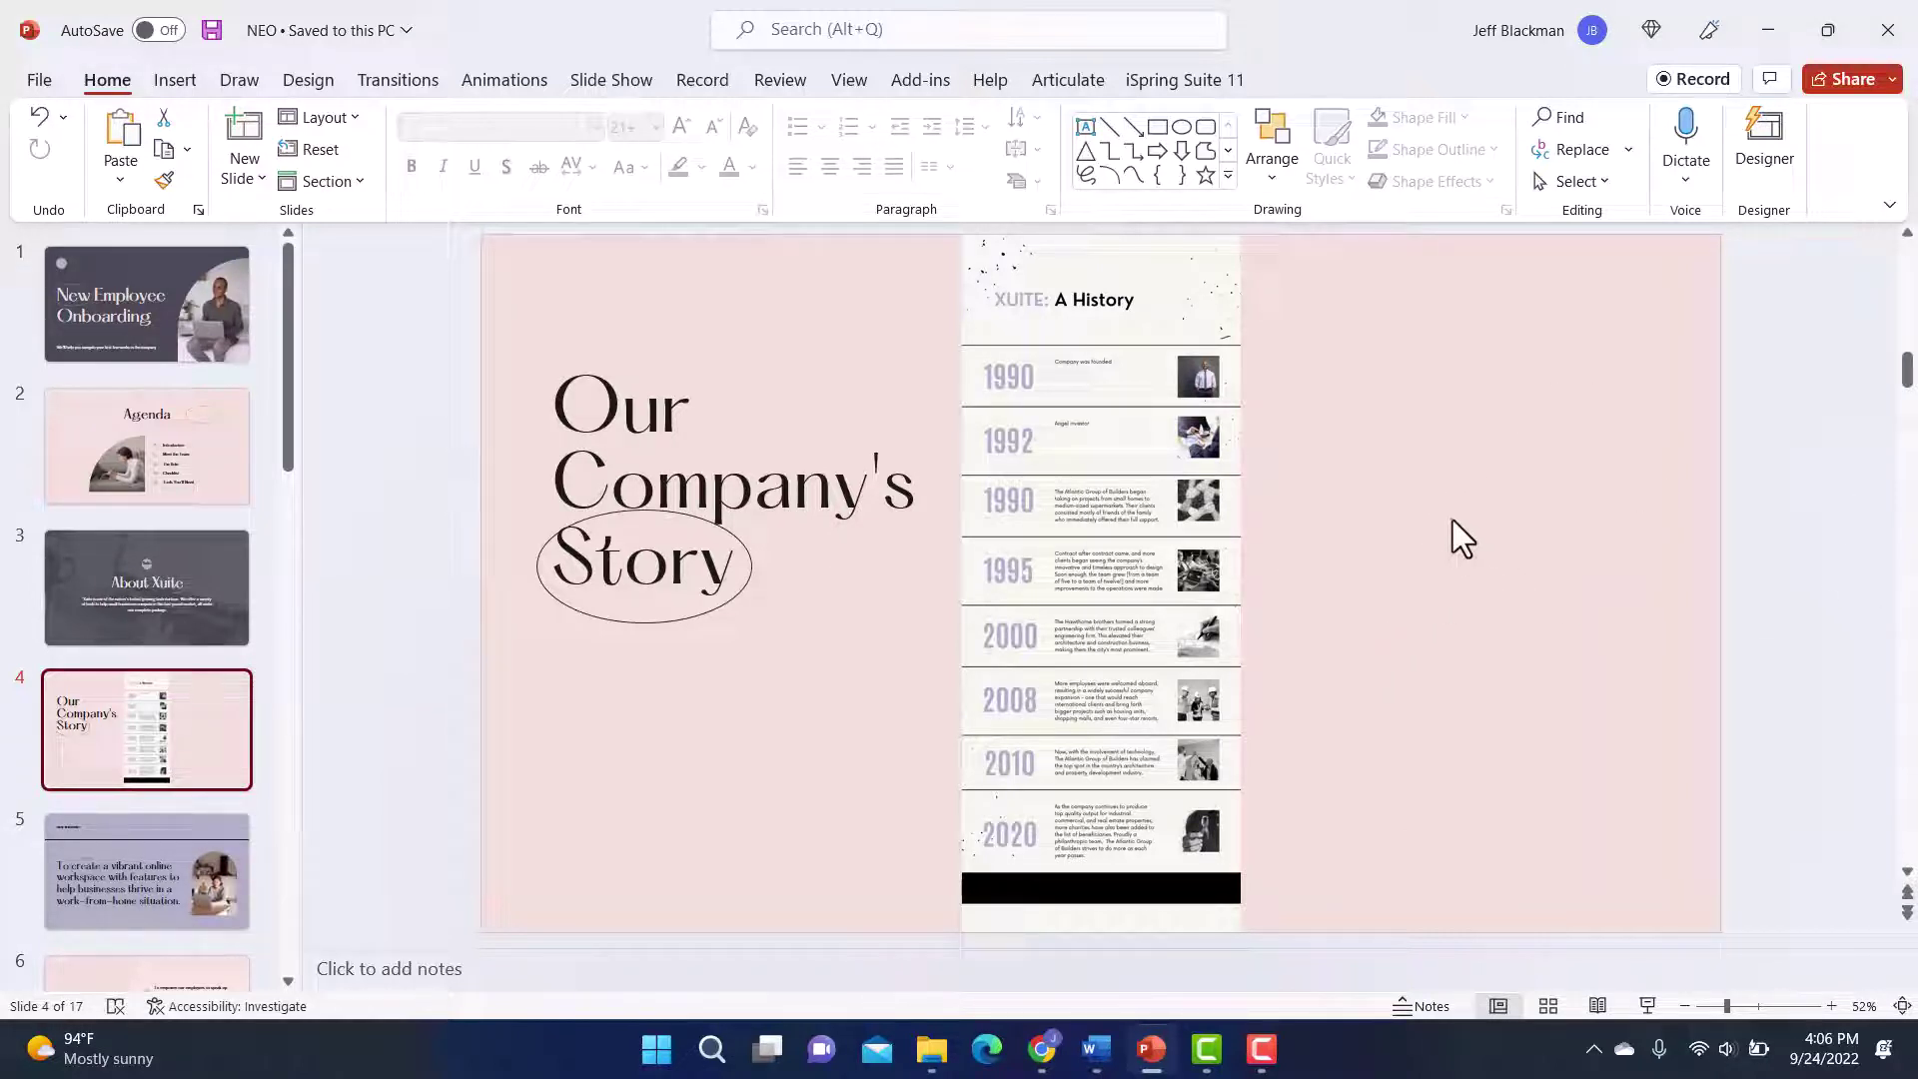
Copy the XUITE timeline picture from the PowerPoint slide
left_click(1086, 383)
right_click(1087, 386)
left_click(1149, 480)
Paste the timeline picture into the blank Word document with Keep Source Formatting
left_click(1094, 1050)
right_click(720, 375)
left_click(783, 547)
scroll(1414, 734, "up", 10)
scroll(1204, 661, "down", 4)
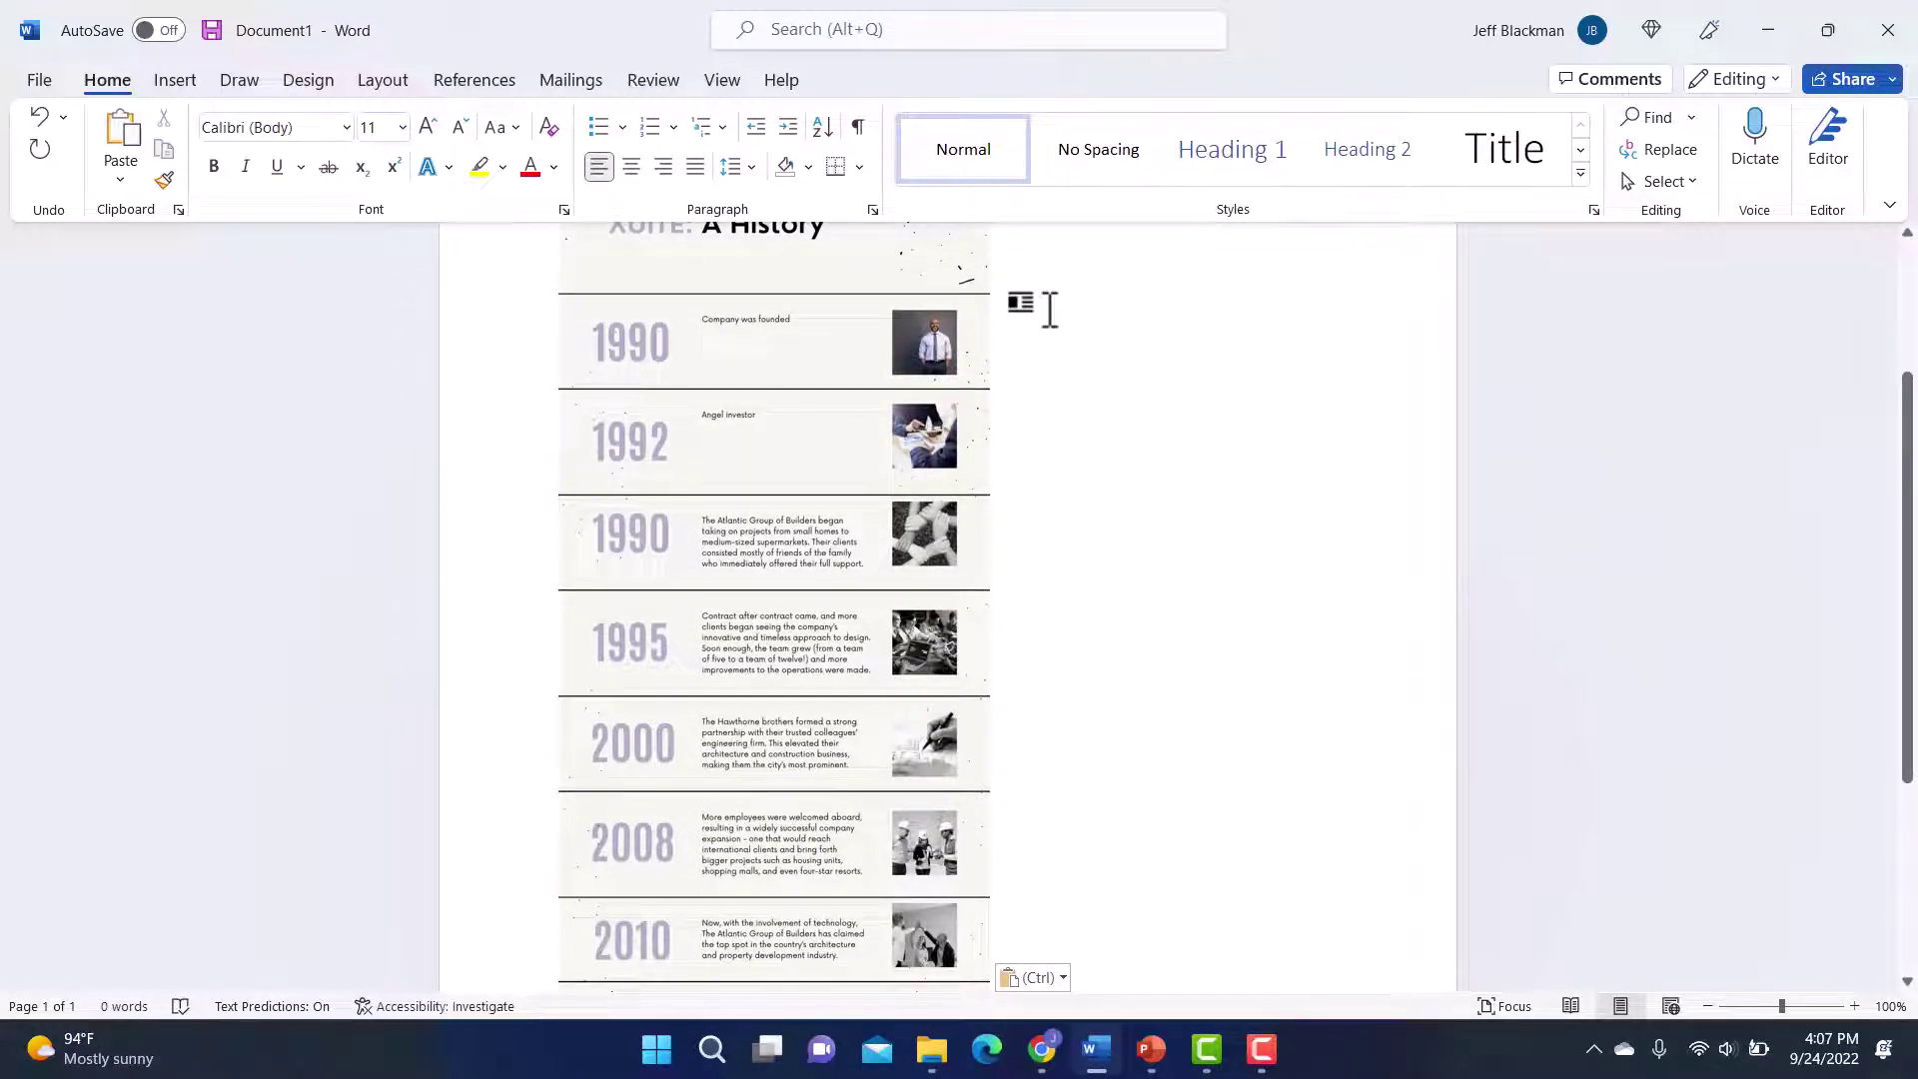
scroll(1203, 529, "up", 2)
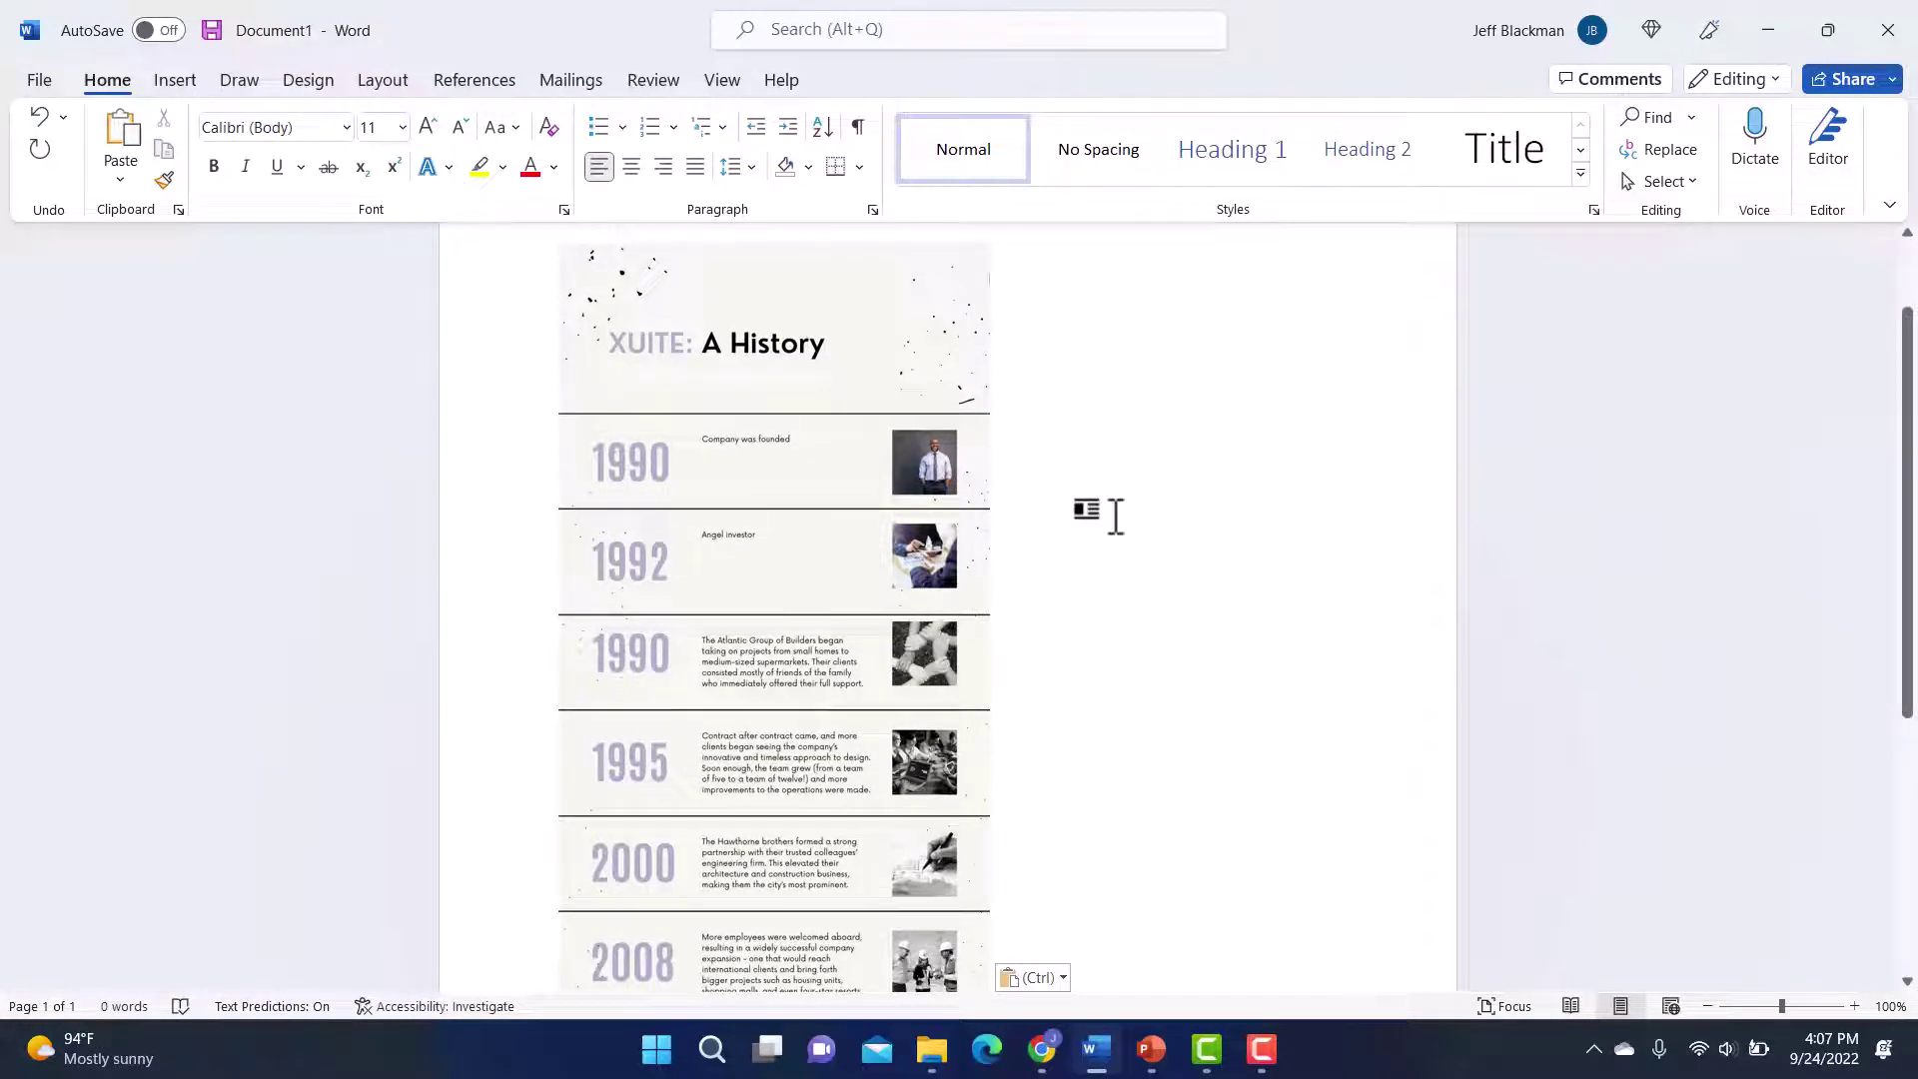